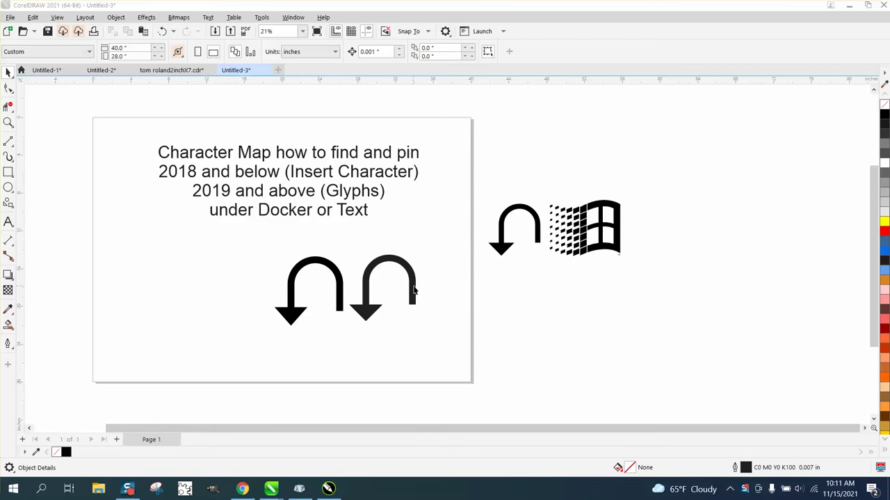
# Nudge the second U-turn arrow a few pixels right, then deselect it
pyautogui.moveTo(410, 281)
pyautogui.mouseDown()
pyautogui.moveTo(446, 284)
pyautogui.moveTo(422, 273)
pyautogui.moveTo(413, 287)
pyautogui.mouseUp()
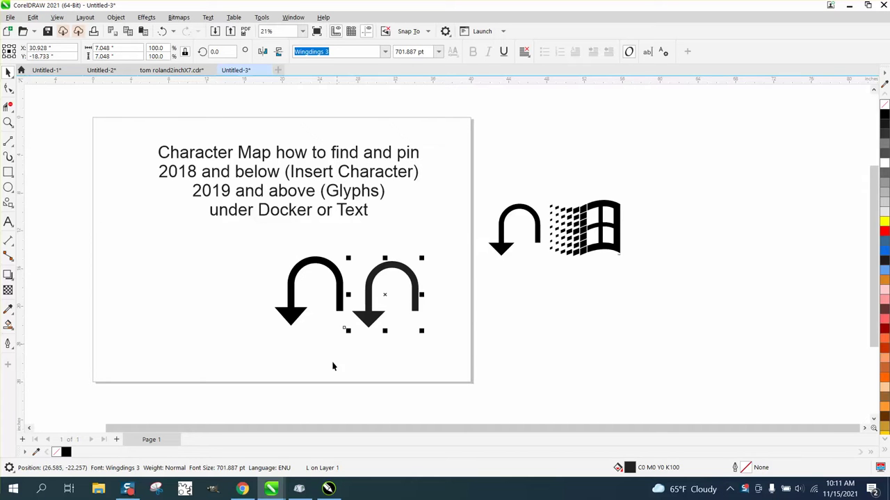
pyautogui.moveTo(299, 490)
pyautogui.click(419, 219)
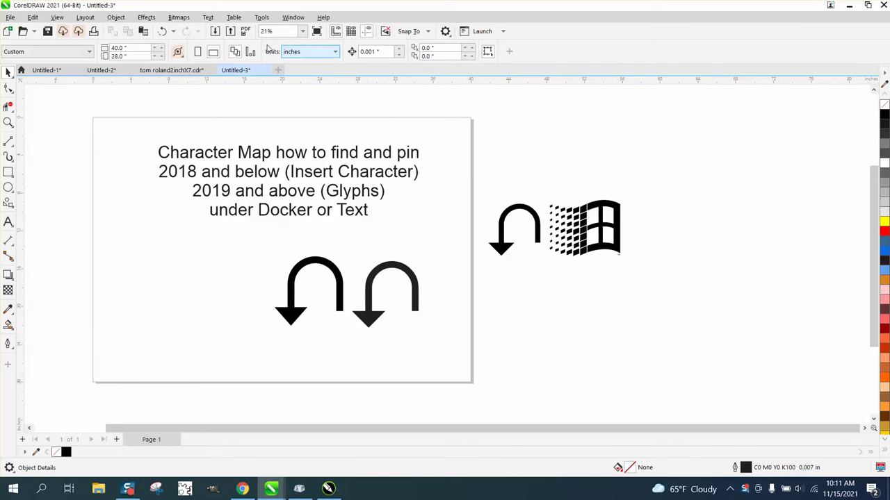
# Open the Glyphs docker from the Text menu
pyautogui.click(207, 20)
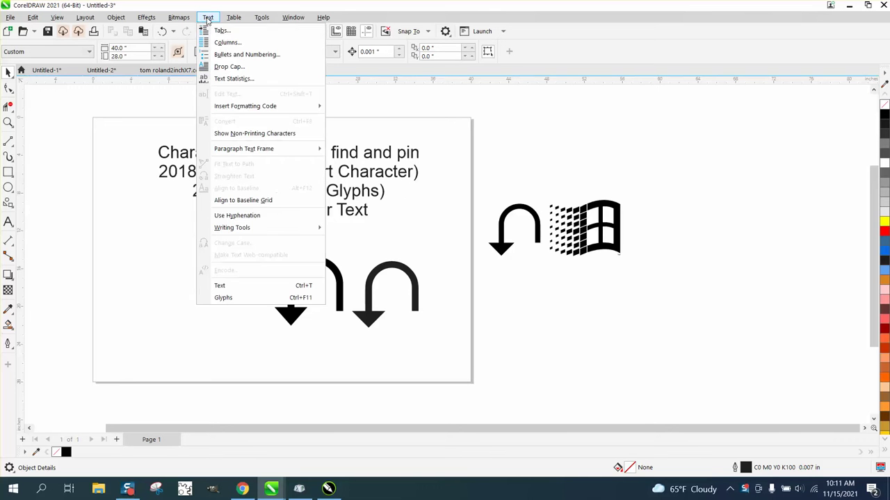
pyautogui.click(224, 297)
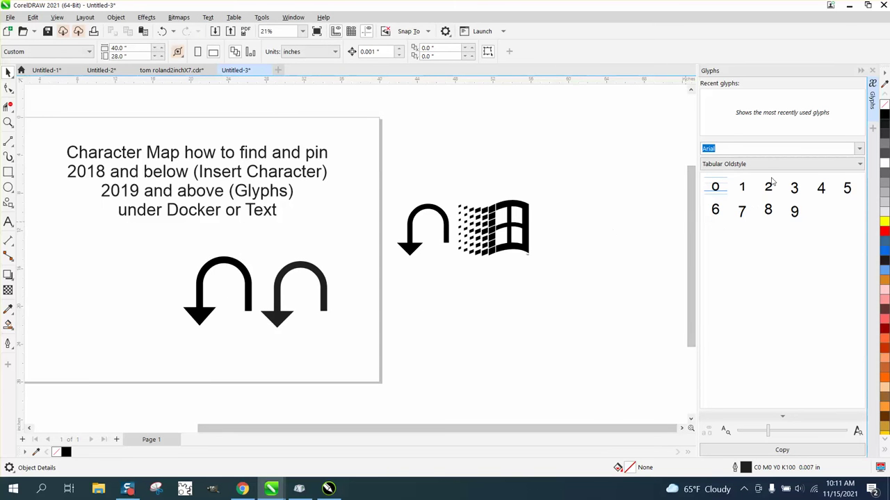
pyautogui.click(859, 149)
pyautogui.click(859, 149)
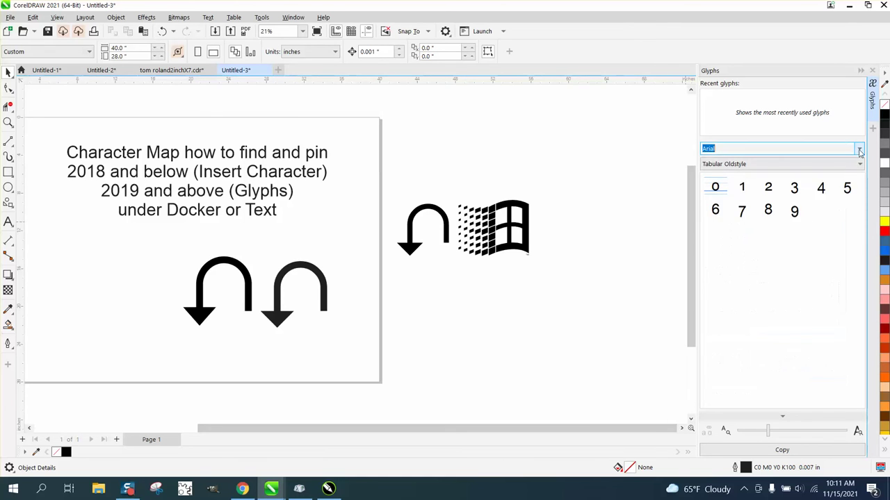
# Filter the Arial glyphs to show only the Symbols category
pyautogui.click(859, 164)
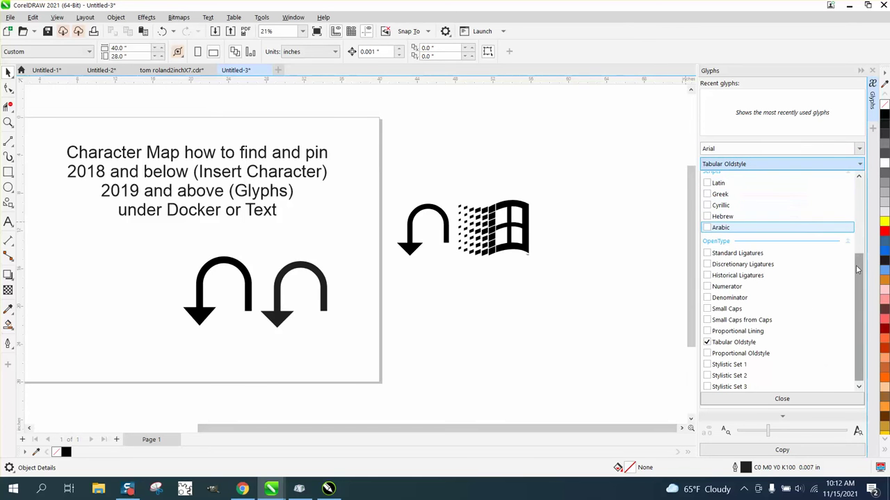
pyautogui.scroll(4, 764, 227)
pyautogui.click(707, 190)
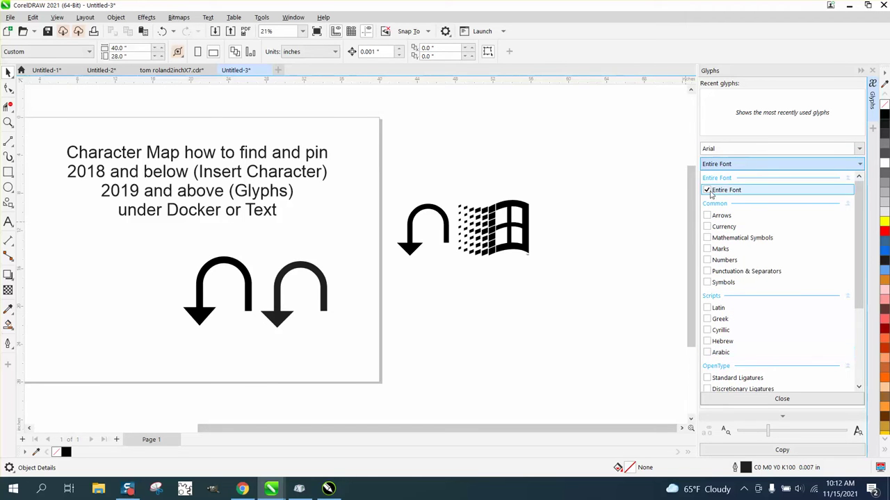
pyautogui.click(708, 282)
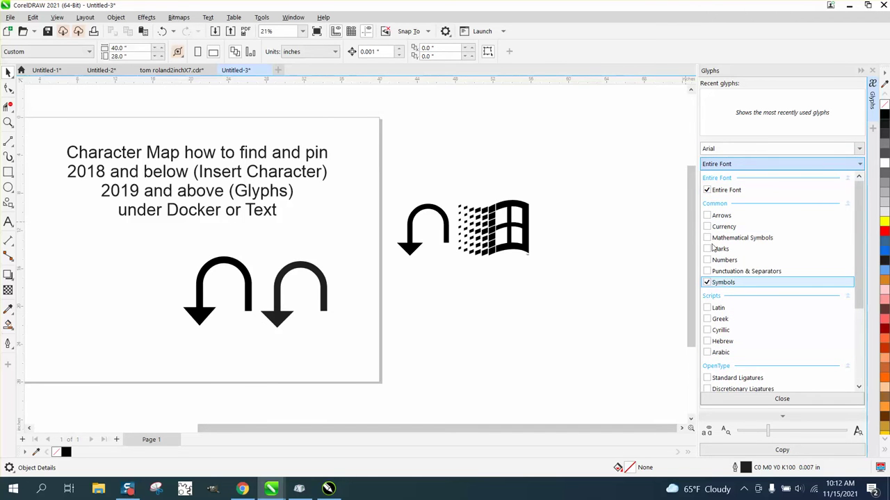
pyautogui.click(707, 190)
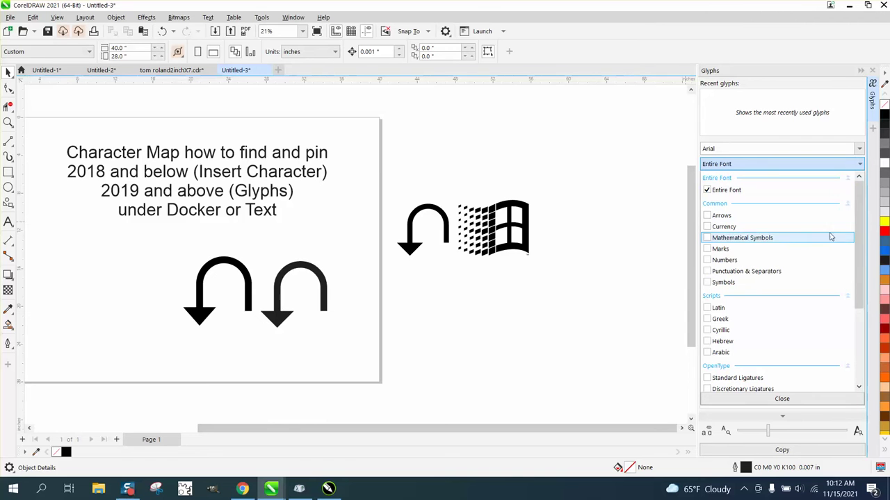
pyautogui.click(708, 282)
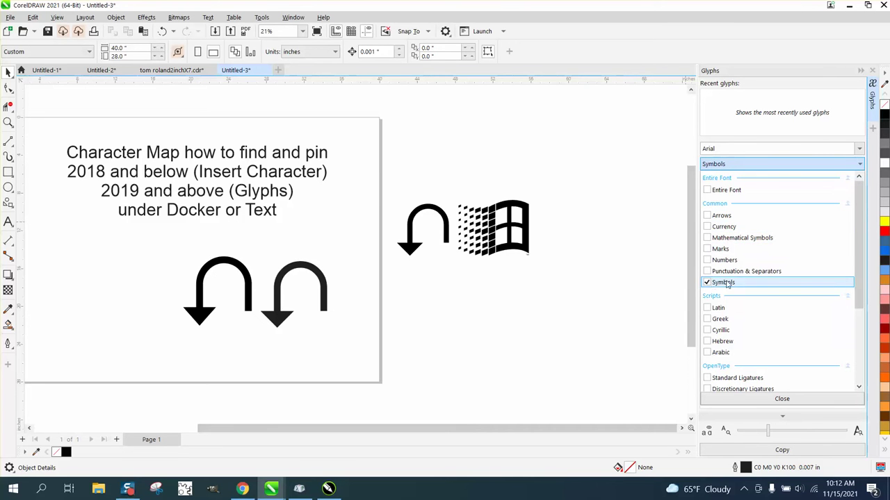
pyautogui.click(558, 240)
pyautogui.moveTo(852, 216)
pyautogui.mouseDown()
pyautogui.moveTo(865, 355)
pyautogui.moveTo(884, 396)
pyautogui.moveTo(862, 153)
pyautogui.mouseUp()
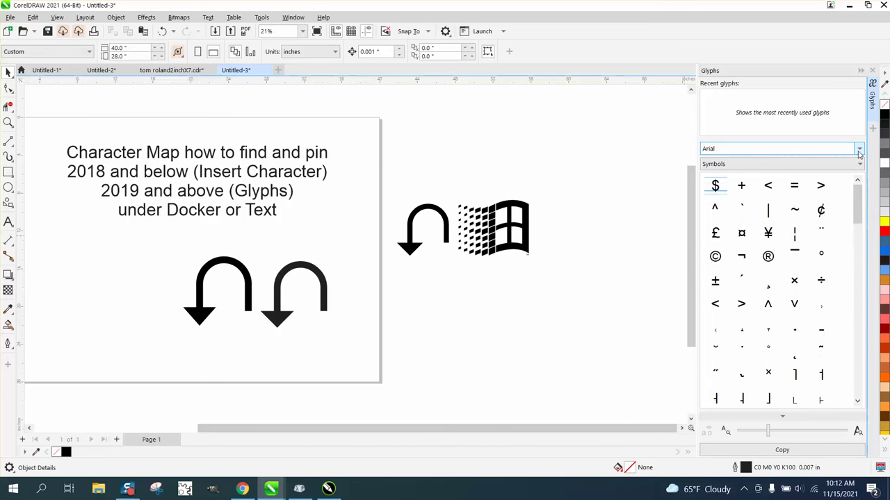
pyautogui.click(861, 150)
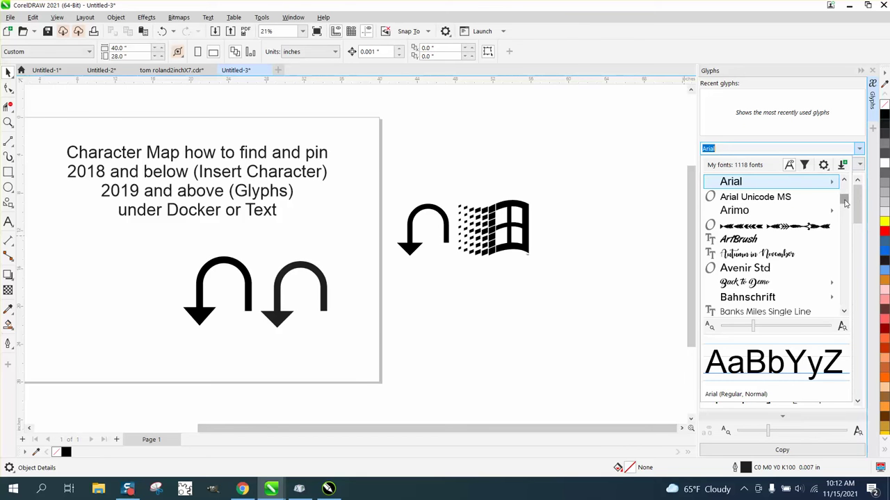
# Choose Wingdings 3 from the Glyphs docker's font list
pyautogui.moveTo(846, 202); pyautogui.dragTo(844, 325)
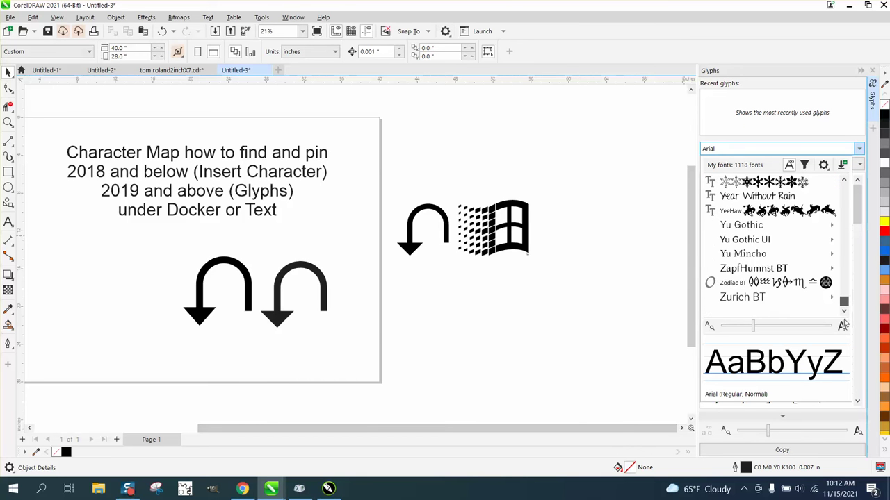
pyautogui.click(844, 181)
pyautogui.click(843, 181)
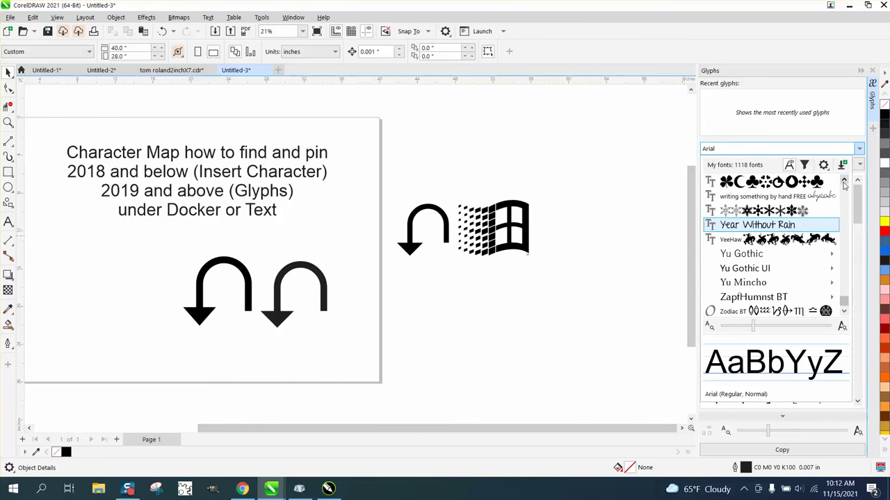
pyautogui.click(843, 181)
pyautogui.click(844, 181)
pyautogui.click(844, 182)
pyautogui.click(844, 181)
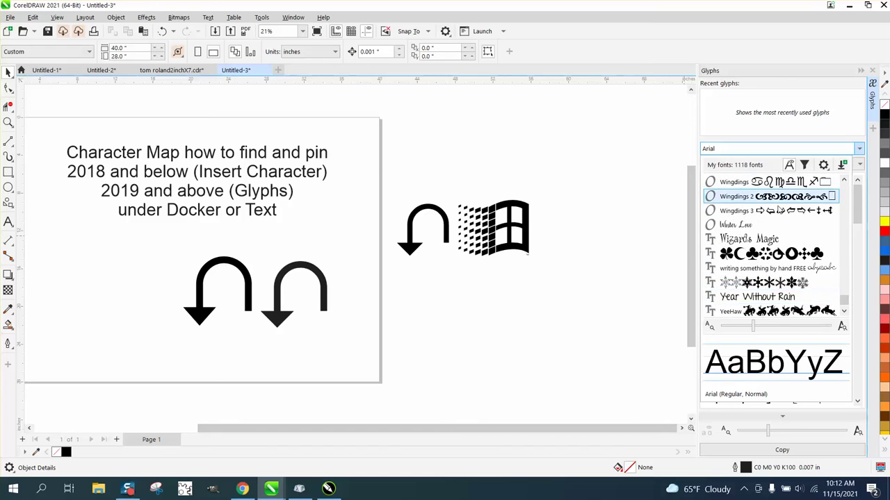
pyautogui.press('Escape')
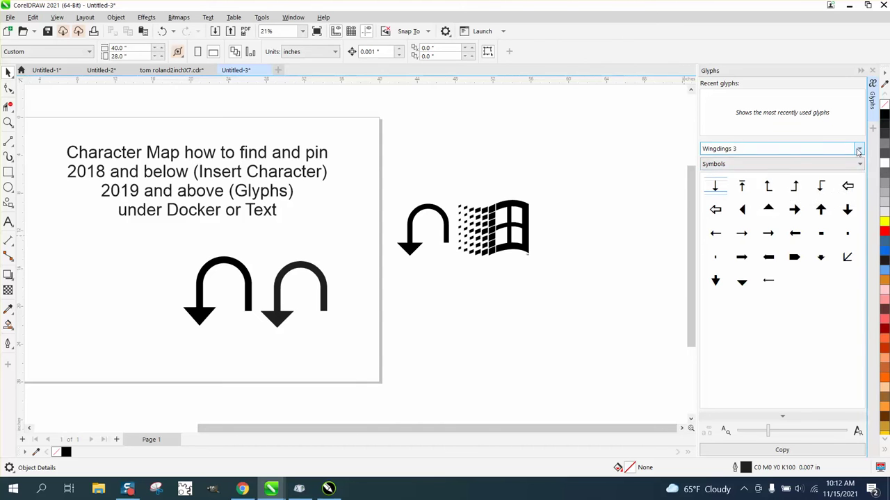
pyautogui.click(859, 148)
pyautogui.click(760, 186)
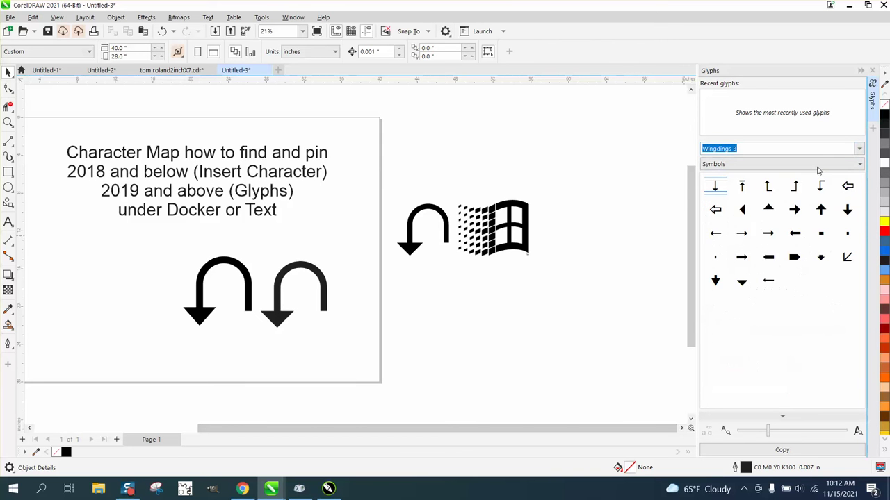
# Set the character filter to Entire Font and switch from Wingdings 2 back to Wingdings 3
pyautogui.click(859, 149)
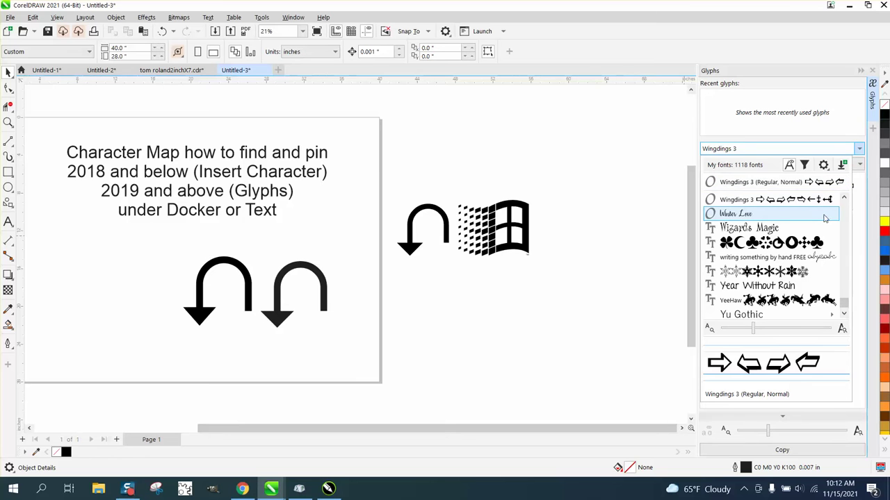
pyautogui.scroll(1, 841, 207)
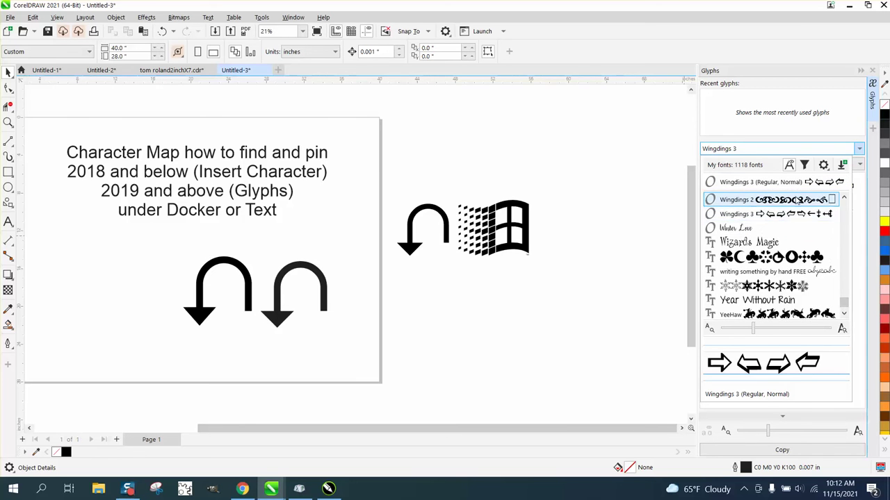
pyautogui.click(731, 202)
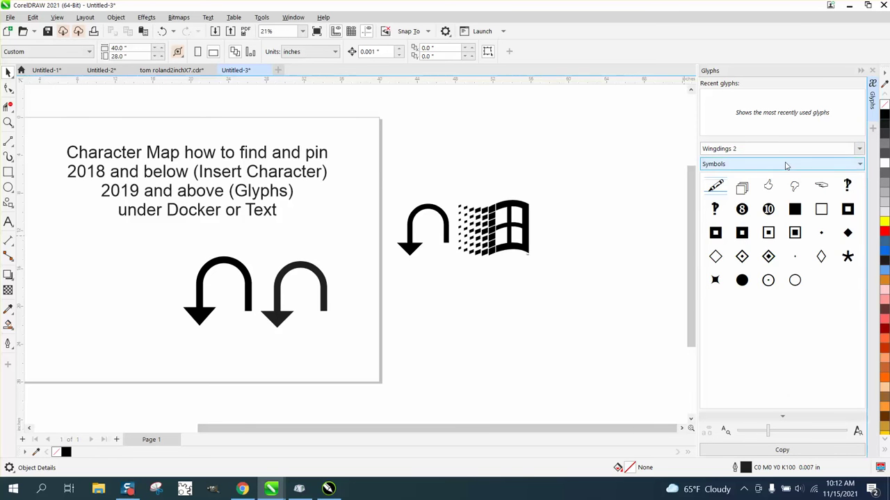
pyautogui.click(859, 164)
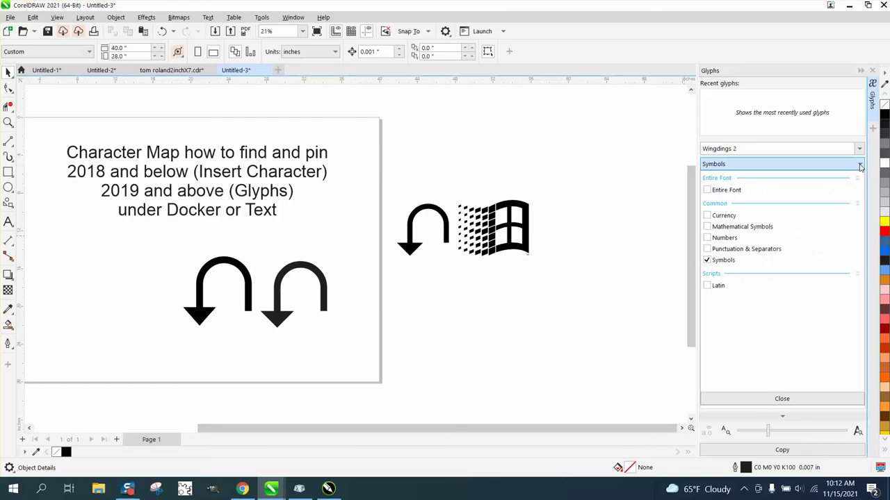
pyautogui.click(707, 191)
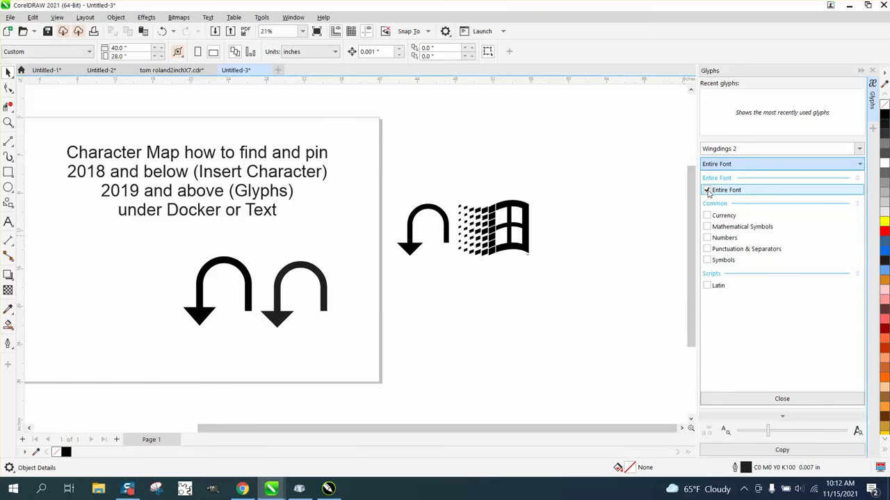
pyautogui.click(665, 191)
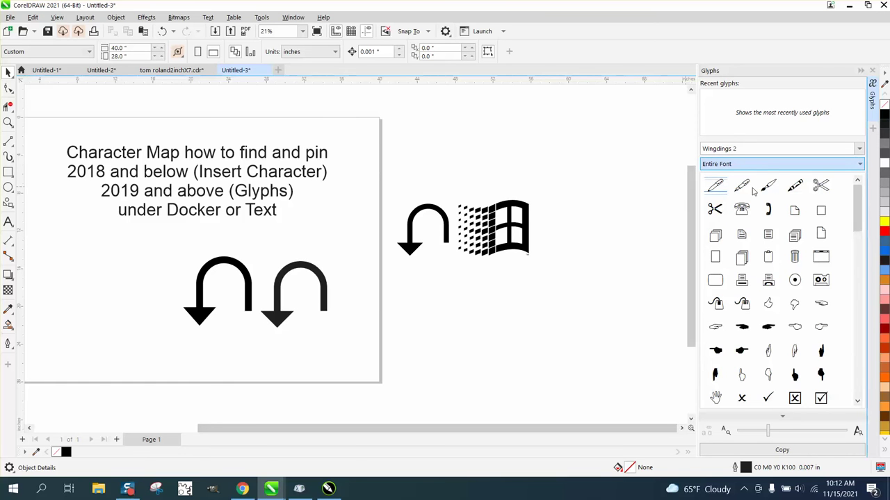
pyautogui.click(859, 150)
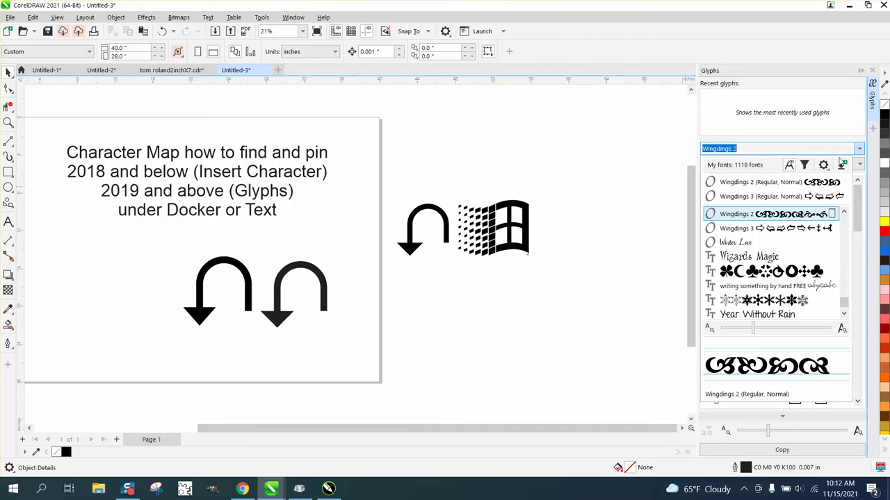
pyautogui.click(750, 197)
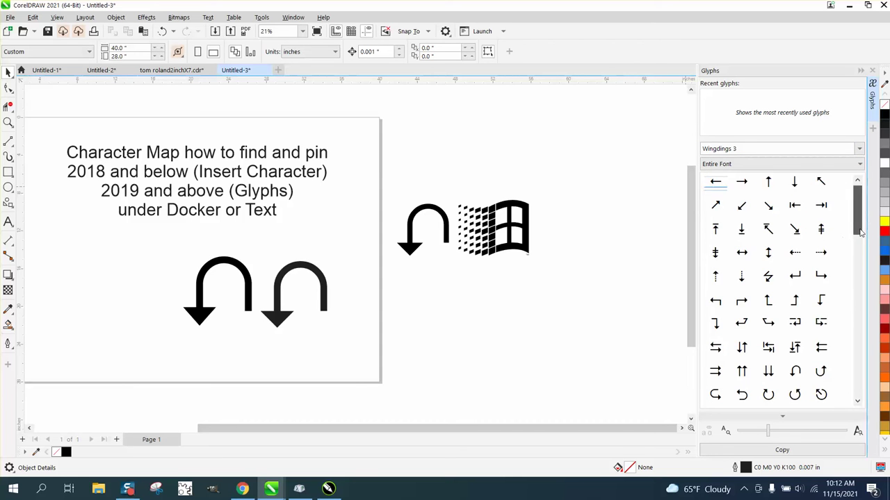
# Drop the Wingdings 3 U-turn arrow glyph onto the canvas below the Windows logo
pyautogui.scroll(-1, 808, 308)
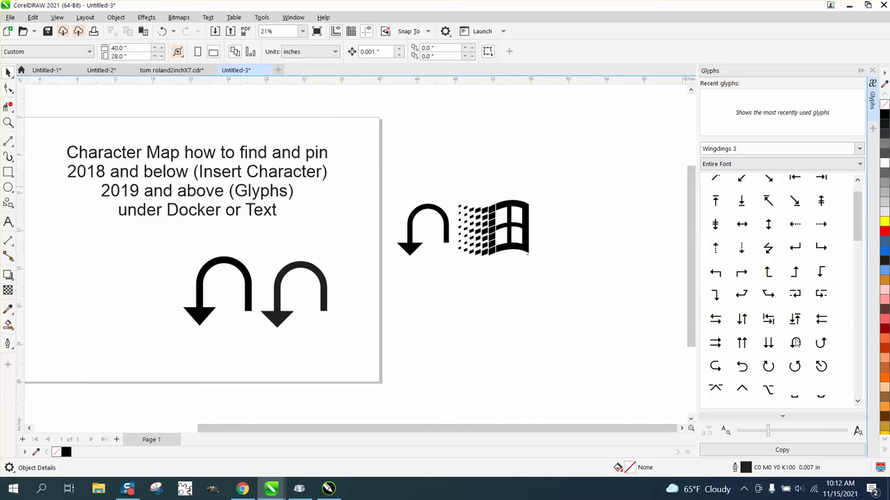
pyautogui.moveTo(795, 343); pyautogui.dragTo(482, 309)
pyautogui.click(499, 324)
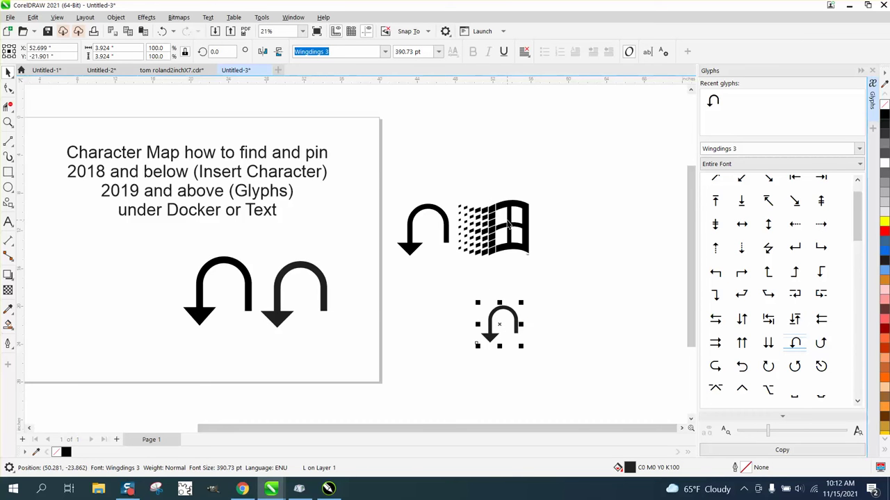
# Close the Glyphs docker via Window > Dockers
pyautogui.moveTo(859, 235); pyautogui.dragTo(856, 182)
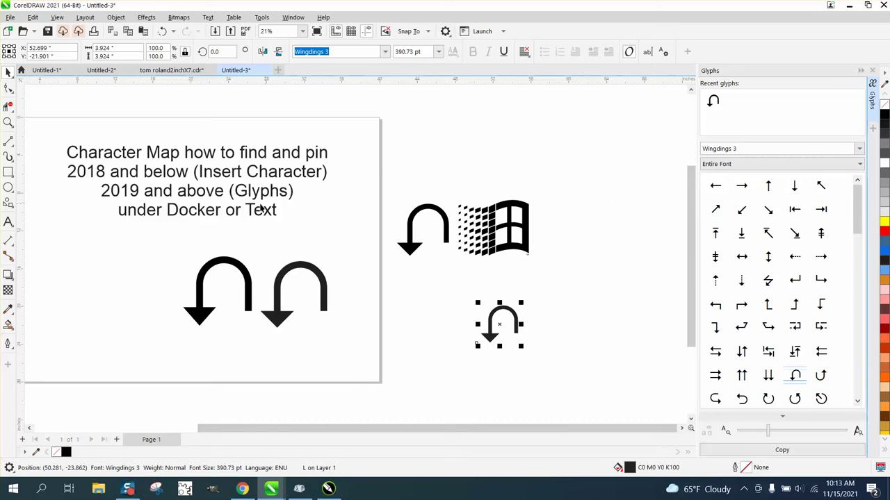
pyautogui.click(293, 18)
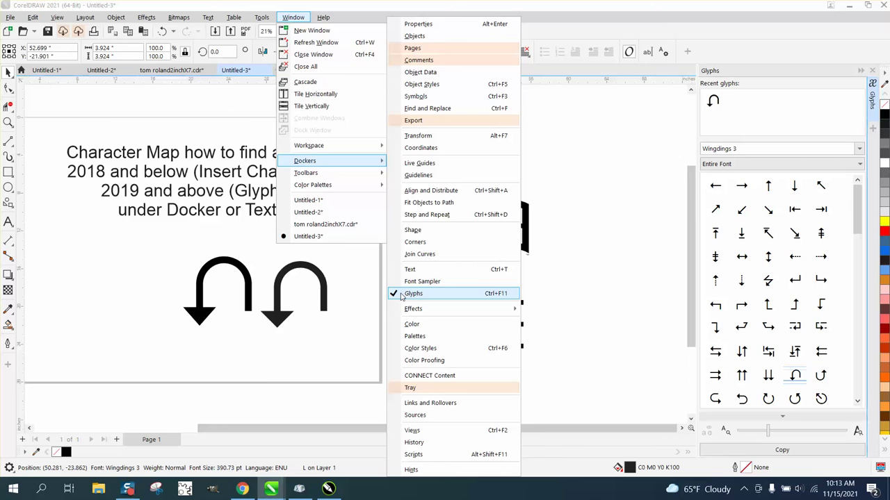
pyautogui.click(396, 293)
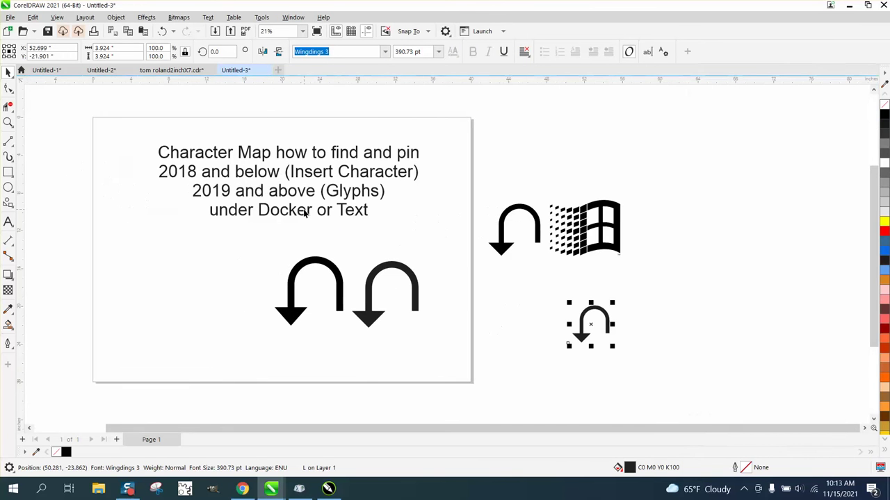
# In CorelDRAW 2018, open the Insert Character docker from Window > Dockers > Text
pyautogui.click(328, 488)
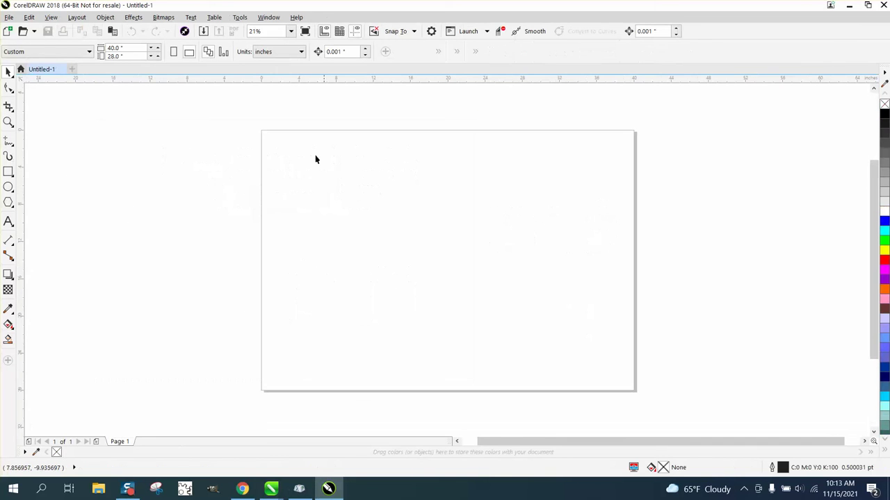
pyautogui.click(268, 17)
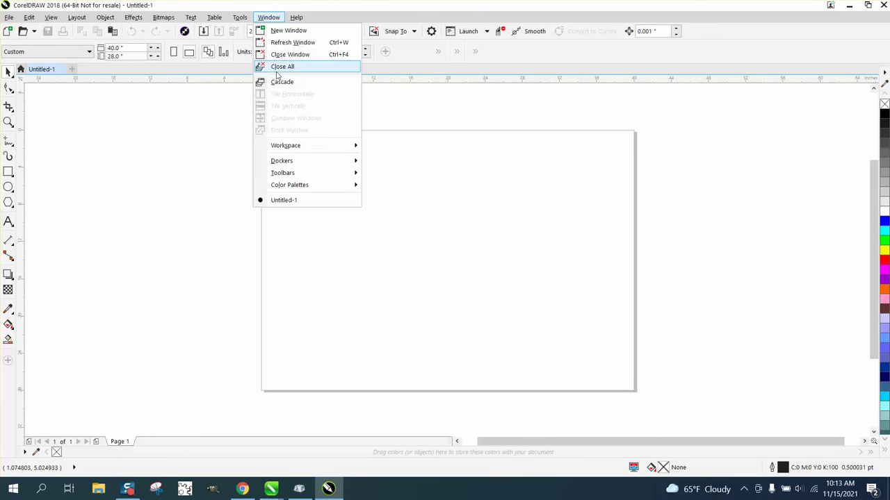
pyautogui.moveTo(285, 164)
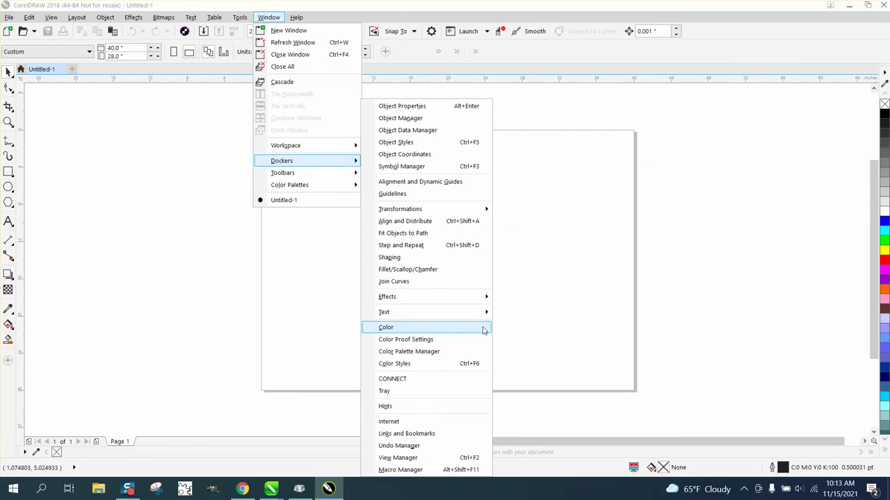
pyautogui.moveTo(407, 315)
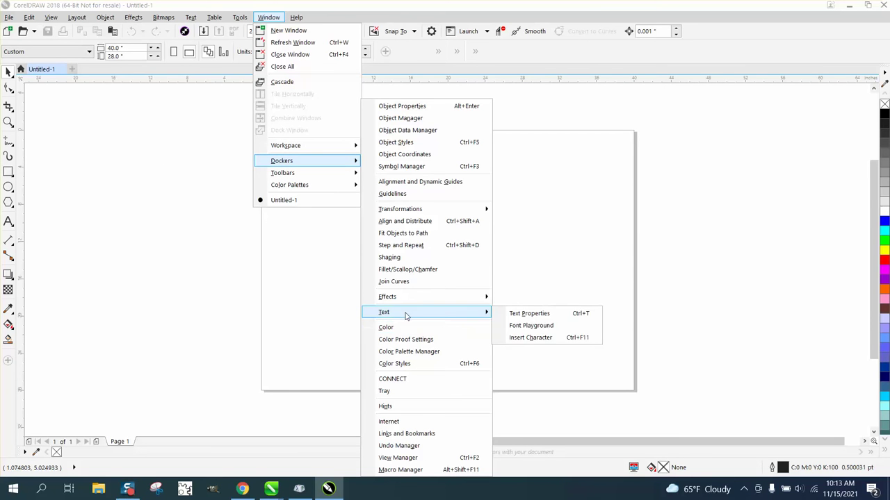
pyautogui.click(530, 337)
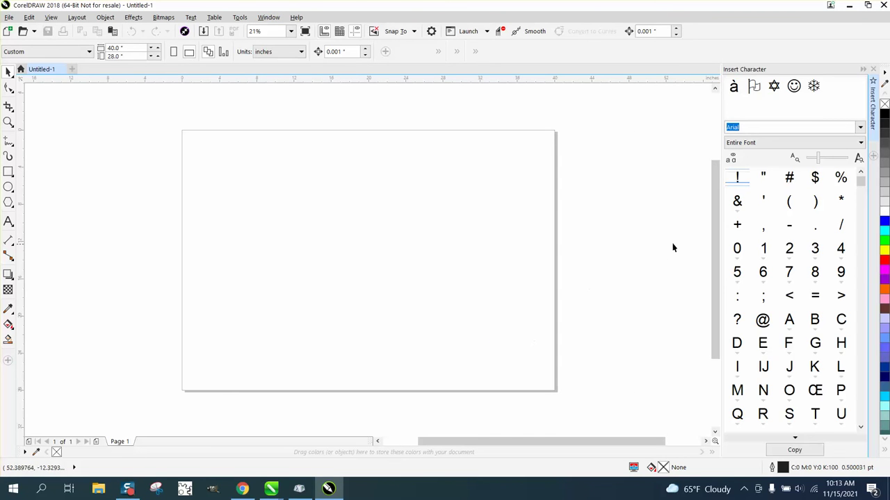
# Close the Insert Character docker and show the Text menu's features
pyautogui.click(190, 18)
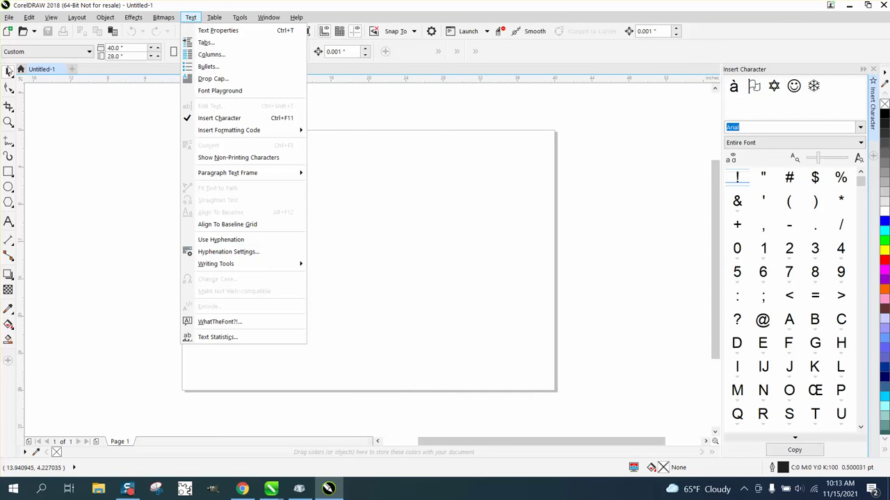
pyautogui.click(9, 71)
pyautogui.click(873, 69)
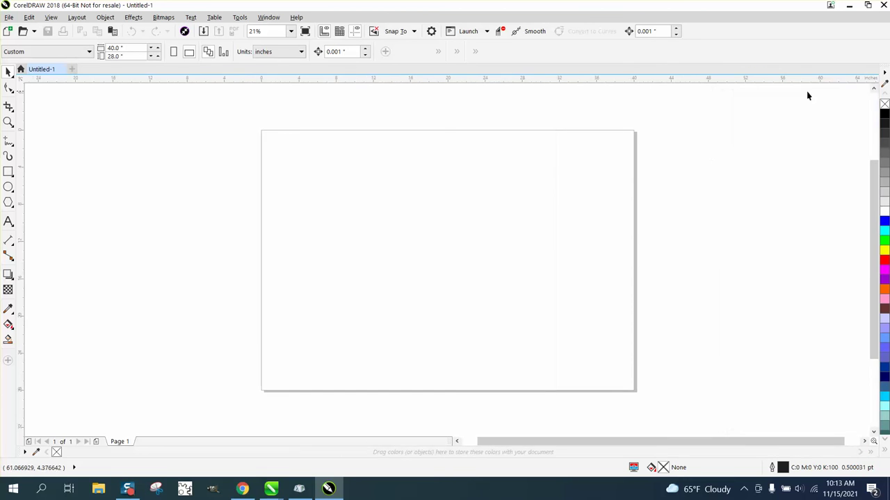
pyautogui.click(214, 17)
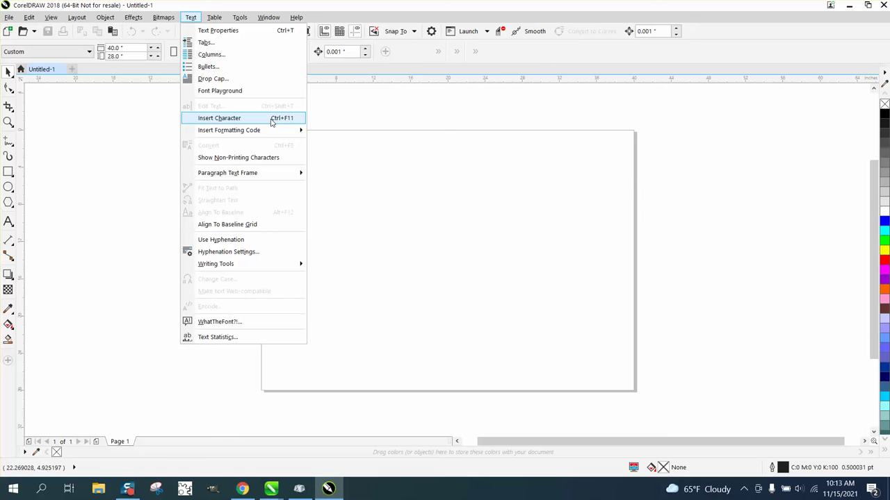
# Return to Untitled-3 in CorelDRAW 2021 and show the Glyphs entry in the Text menu
pyautogui.click(271, 488)
pyautogui.click(427, 445)
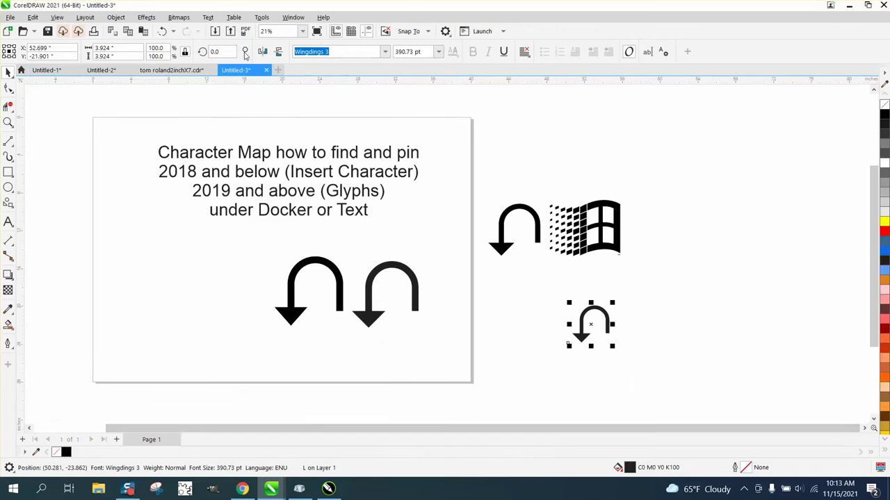
pyautogui.click(209, 17)
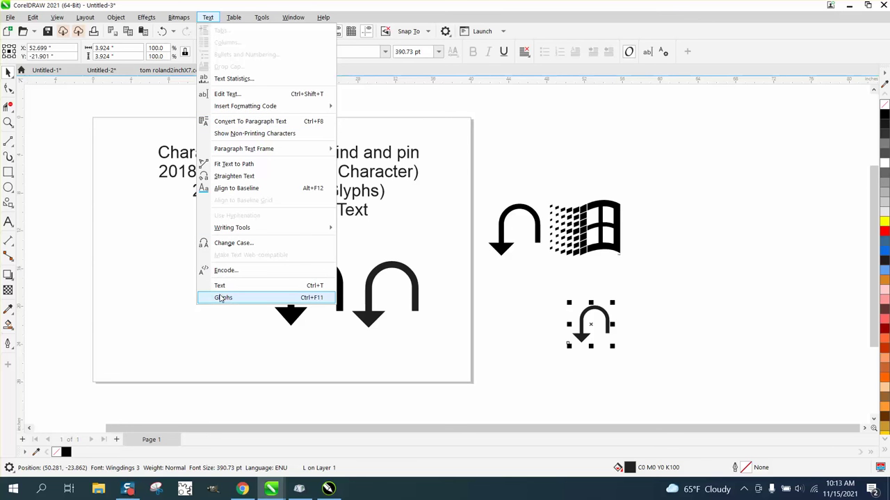
pyautogui.click(218, 256)
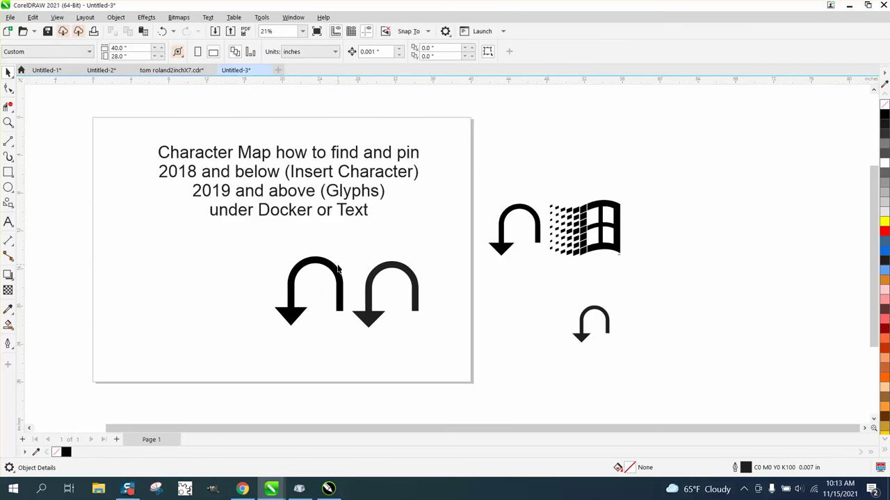
# Move the left large U-turn arrow so it sits right beside the other arrow
pyautogui.moveTo(335, 269); pyautogui.dragTo(305, 262)
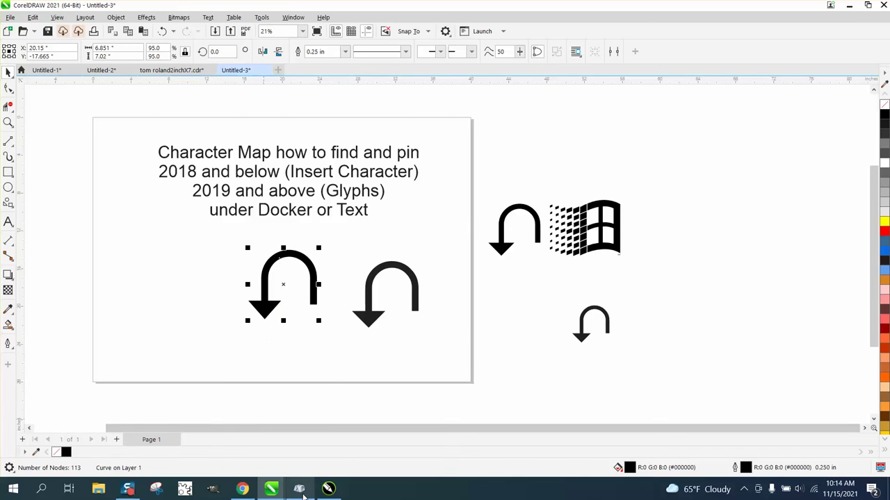
pyautogui.moveTo(301, 491)
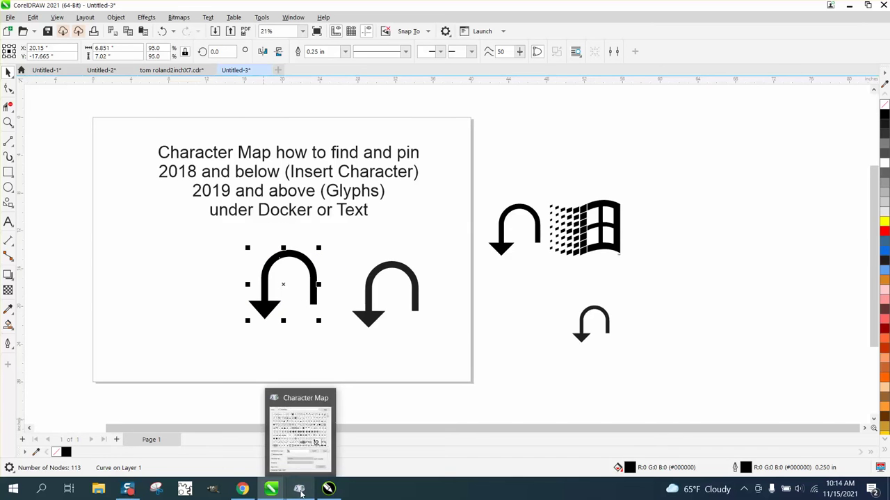
pyautogui.click(349, 257)
pyautogui.moveTo(310, 260); pyautogui.dragTo(333, 267)
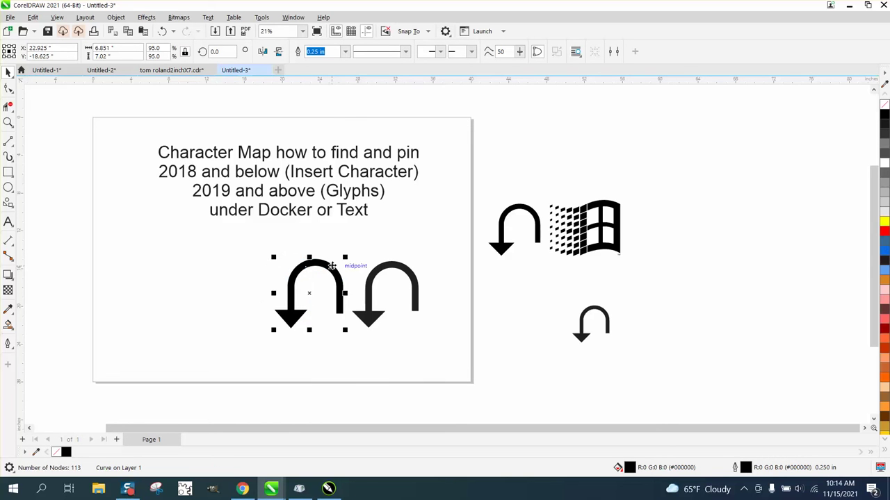